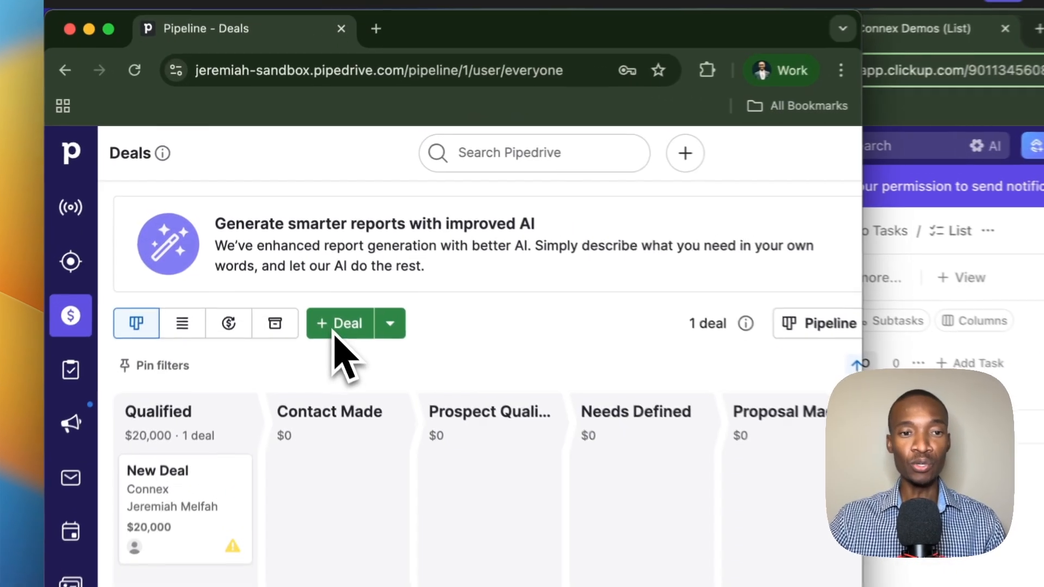
Step: Start a new deal, entering the contact person's name, Ben's Power Solutions as the organization, and a value of 20000
{"action": "left_click", "coordinate": [296, 232]}
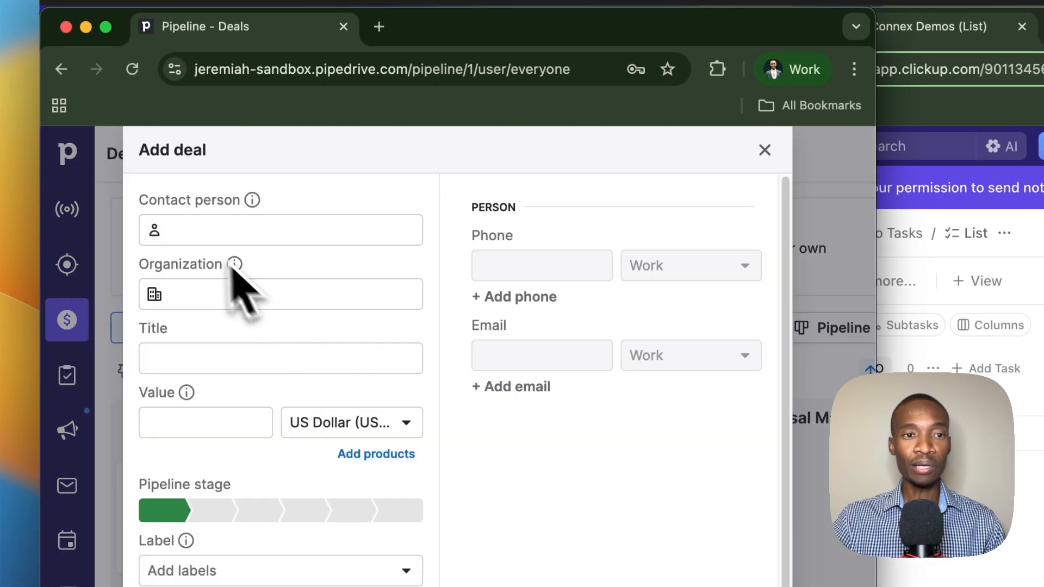
{"action": "left_click", "coordinate": [194, 231]}
{"action": "type", "text": "Ben"}
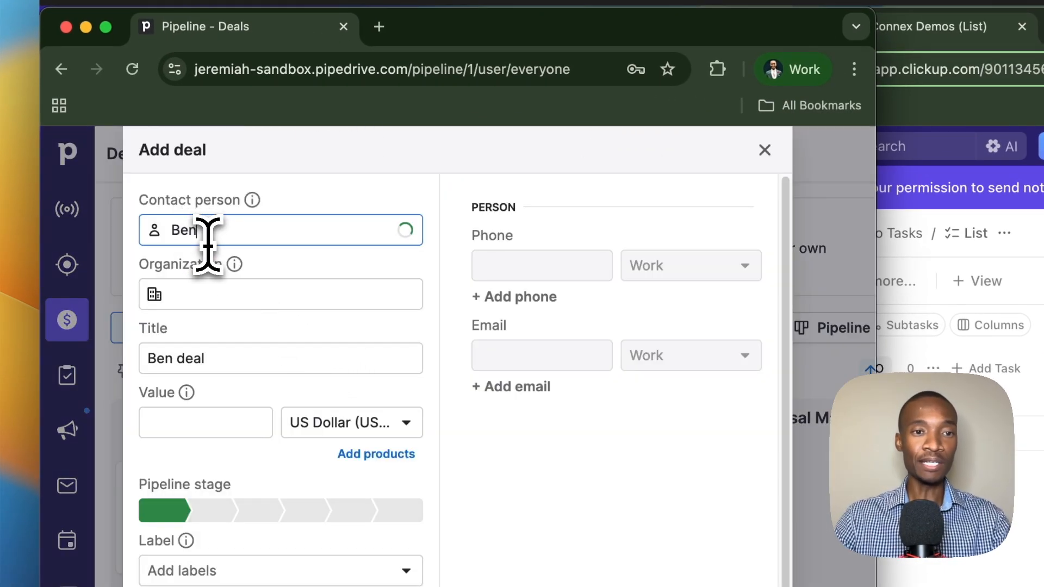
{"action": "left_click", "coordinate": [229, 305]}
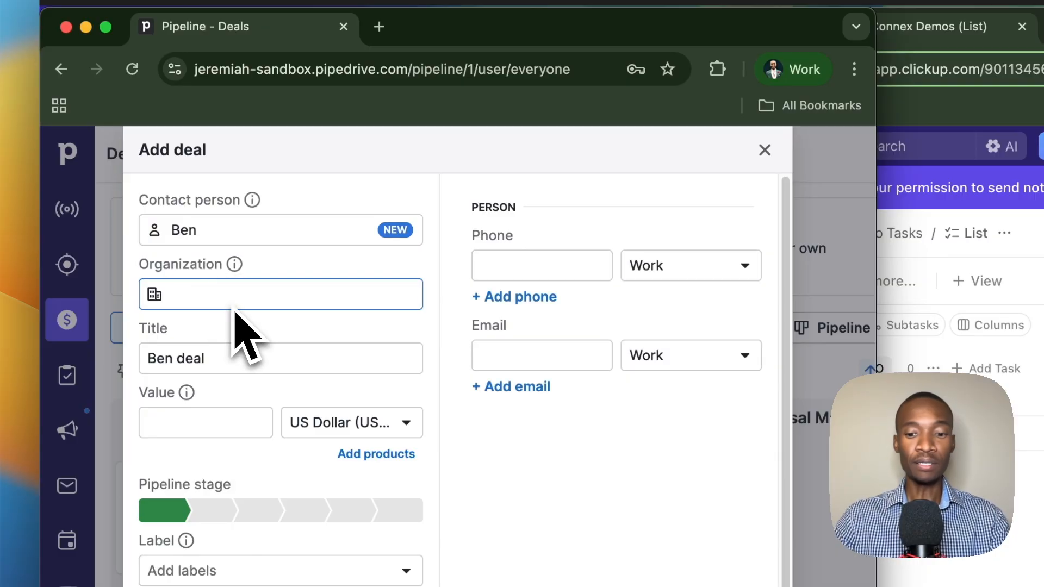
{"action": "type", "text": "Ben's Powe"}
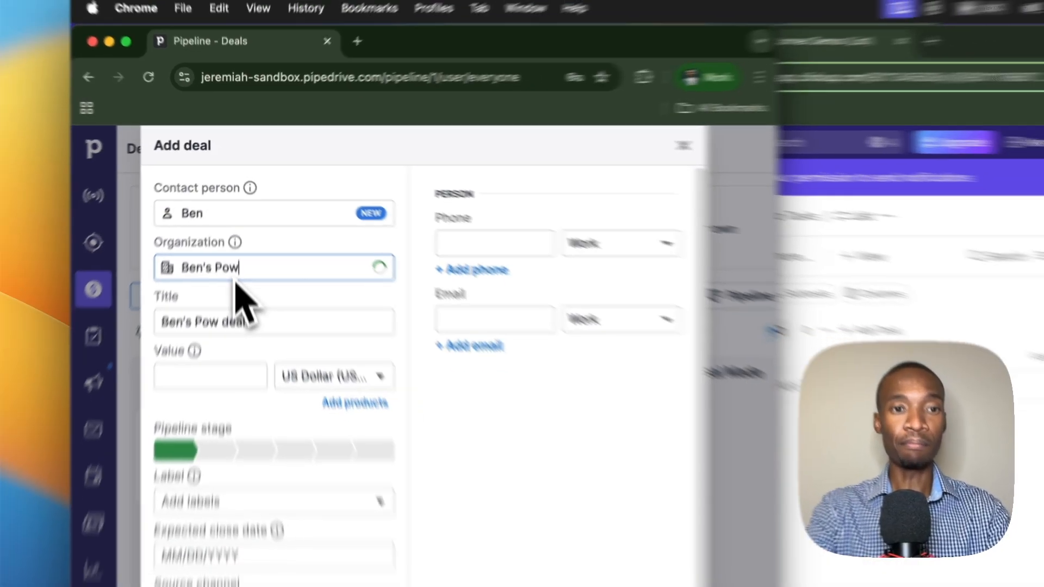
{"action": "type", "text": "r Solutions"}
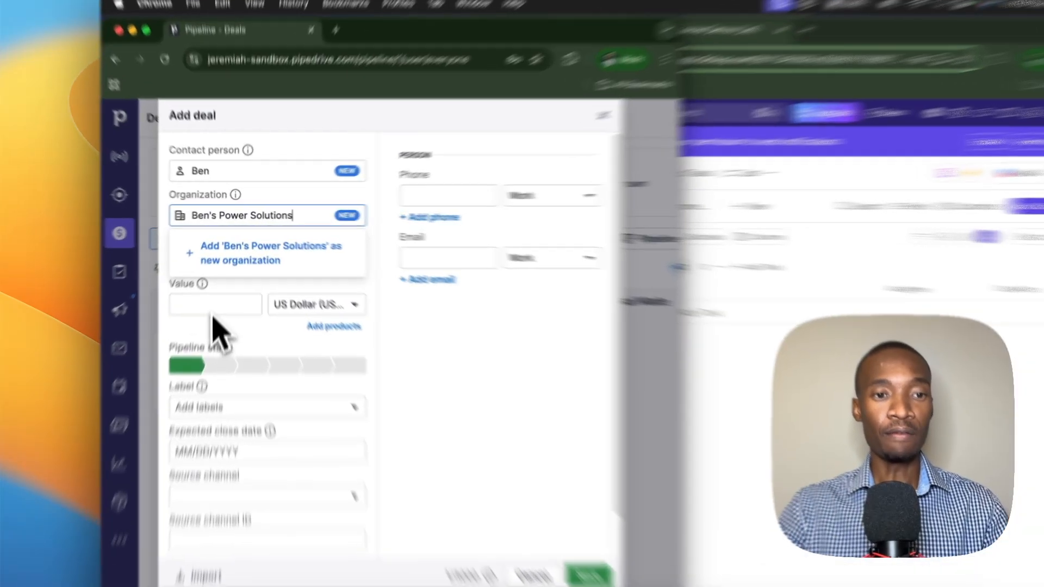
{"action": "left_click", "coordinate": [219, 287]}
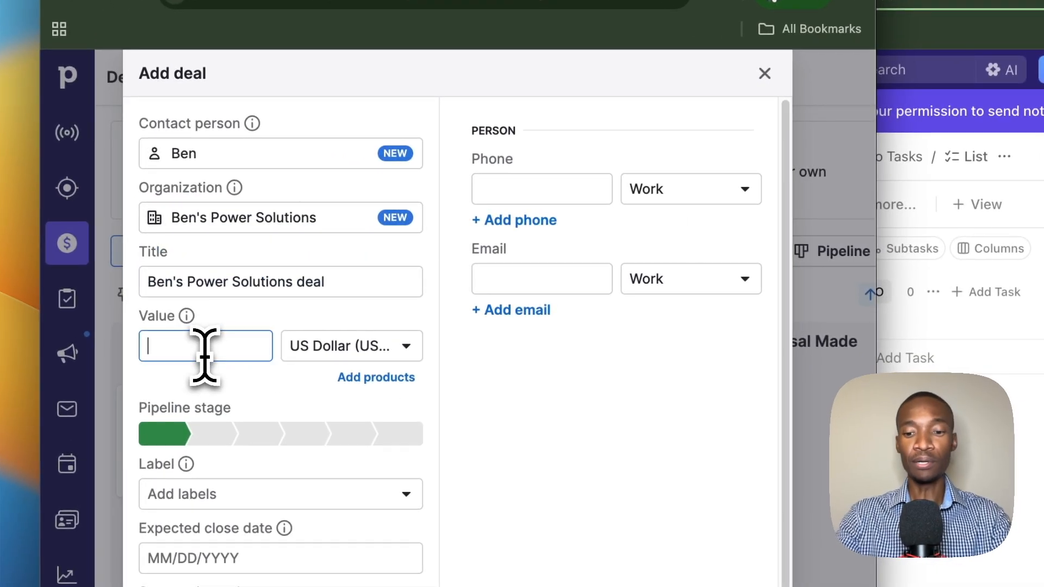
{"action": "type", "text": "20000"}
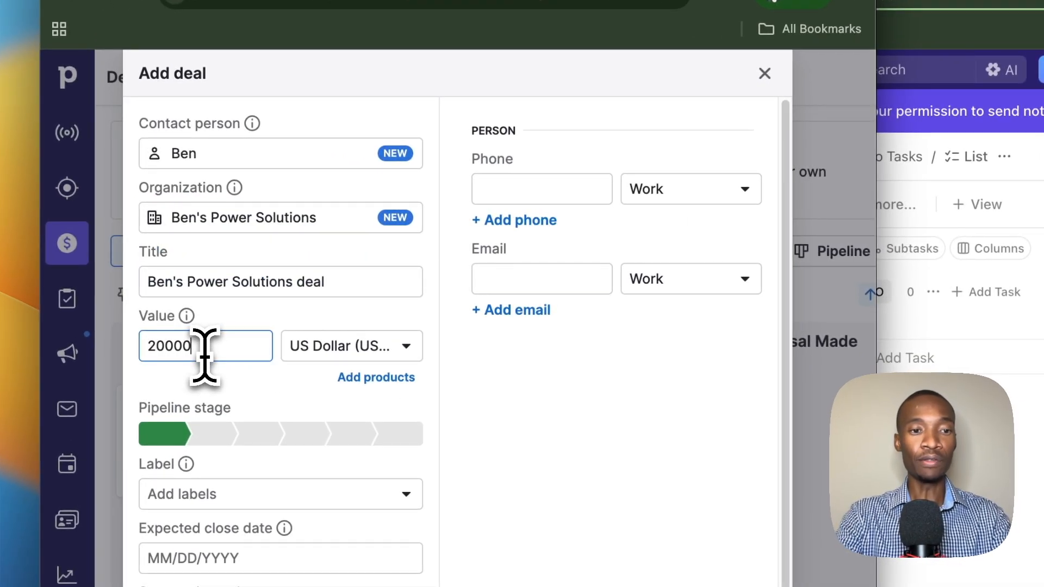
Step: Fill in the contact's work phone number and work e-mail address, and save the deal
{"action": "left_click", "coordinate": [570, 187]}
{"action": "type", "text": "(312) 555-7482"}
{"action": "left_click", "coordinate": [519, 280]}
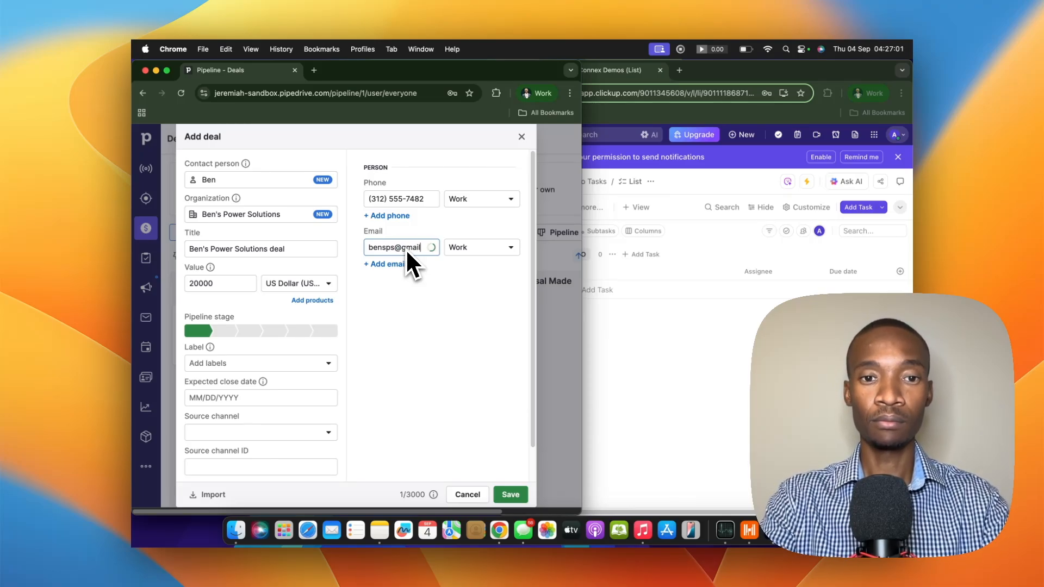
{"action": "left_click", "coordinate": [459, 340]}
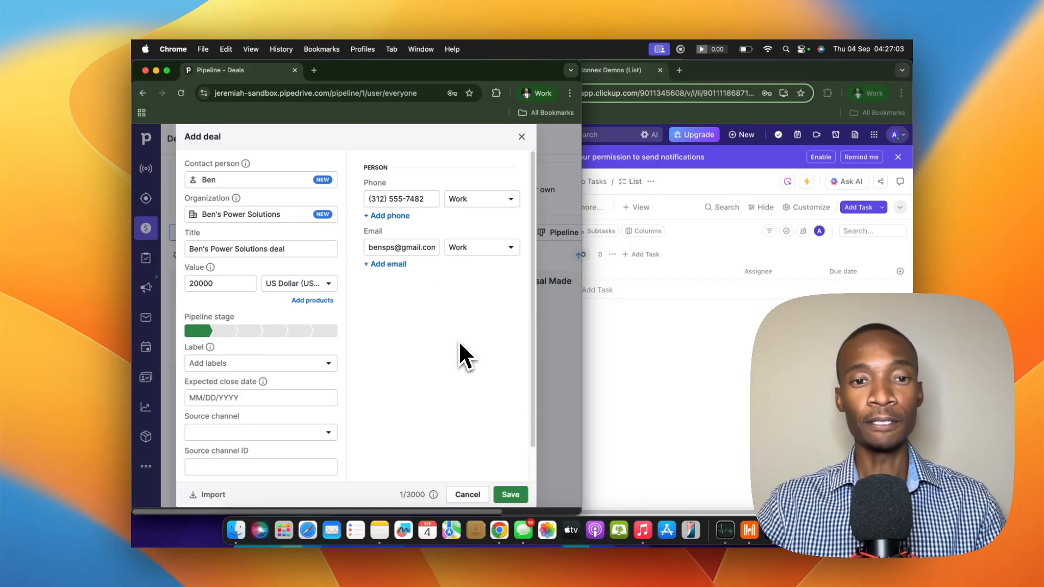
{"action": "left_click", "coordinate": [511, 495]}
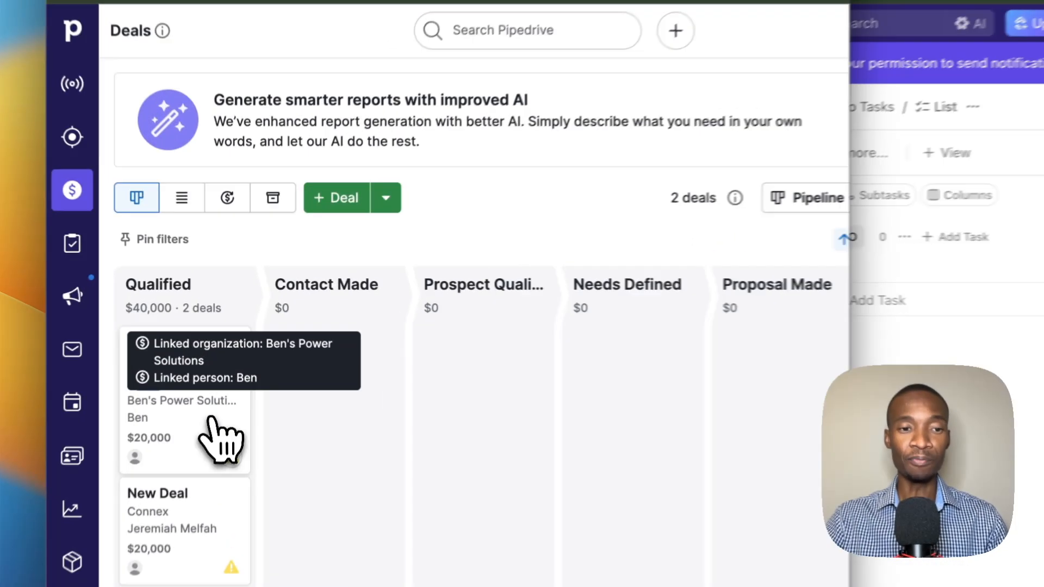
Step: Open the Ben's Power Solutions deal, mark it as won, and dismiss the follow-up activity form
{"action": "left_click", "coordinate": [230, 370]}
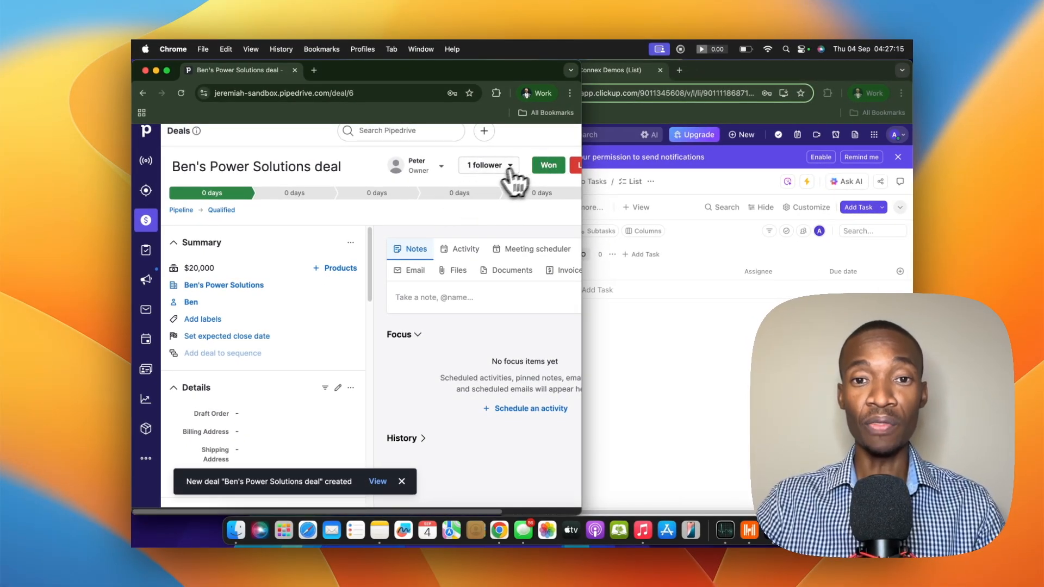
{"action": "left_click", "coordinate": [542, 171]}
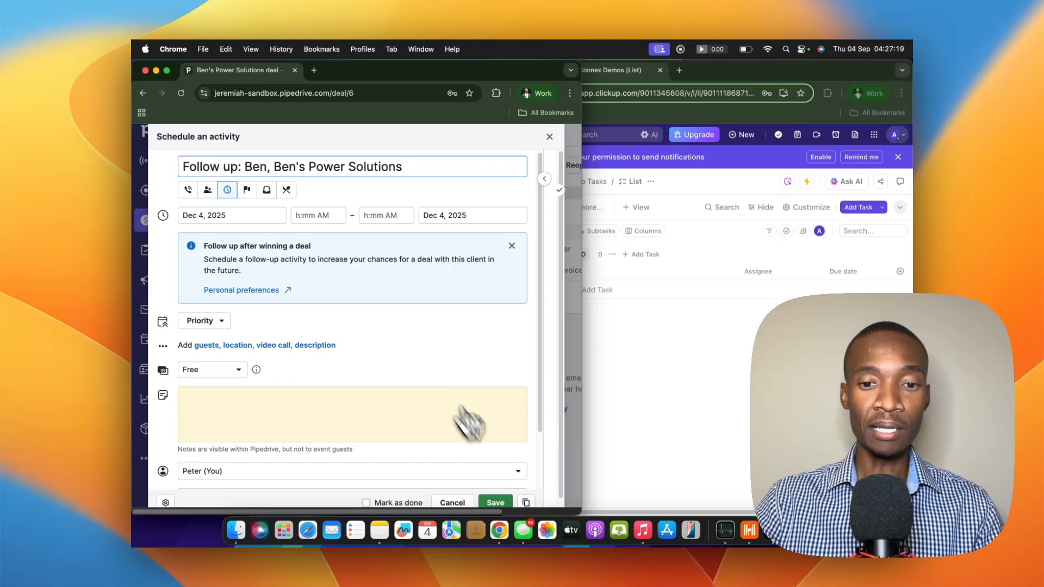
{"action": "scroll", "coordinate": [463, 392], "scroll_direction": "down", "scroll_amount": 3}
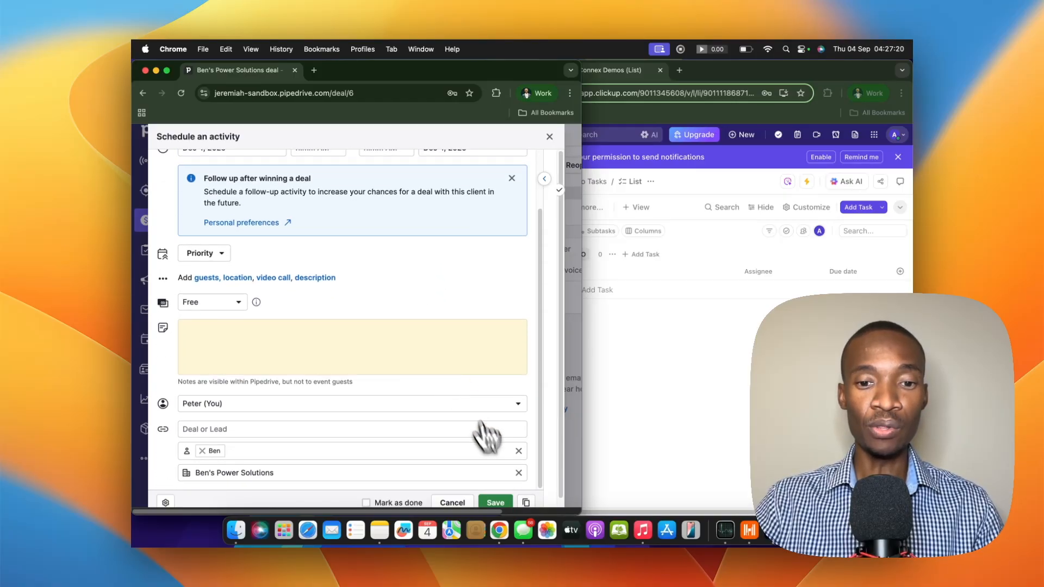
{"action": "left_click", "coordinate": [496, 503]}
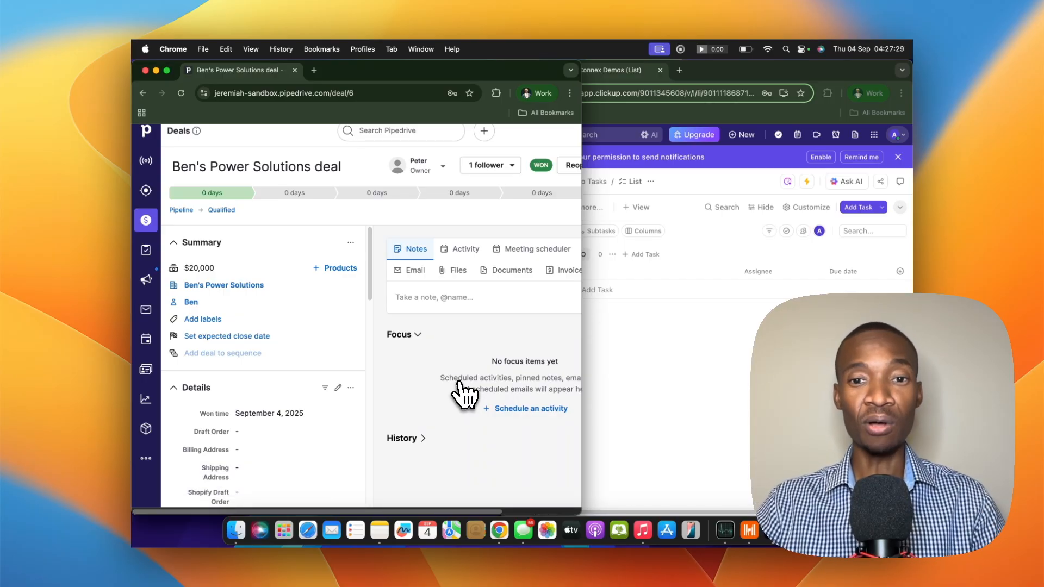
Step: Switch to ClickUp, open the new call task, and review its status, dates, priority, time estimate and description
{"action": "left_click", "coordinate": [643, 354]}
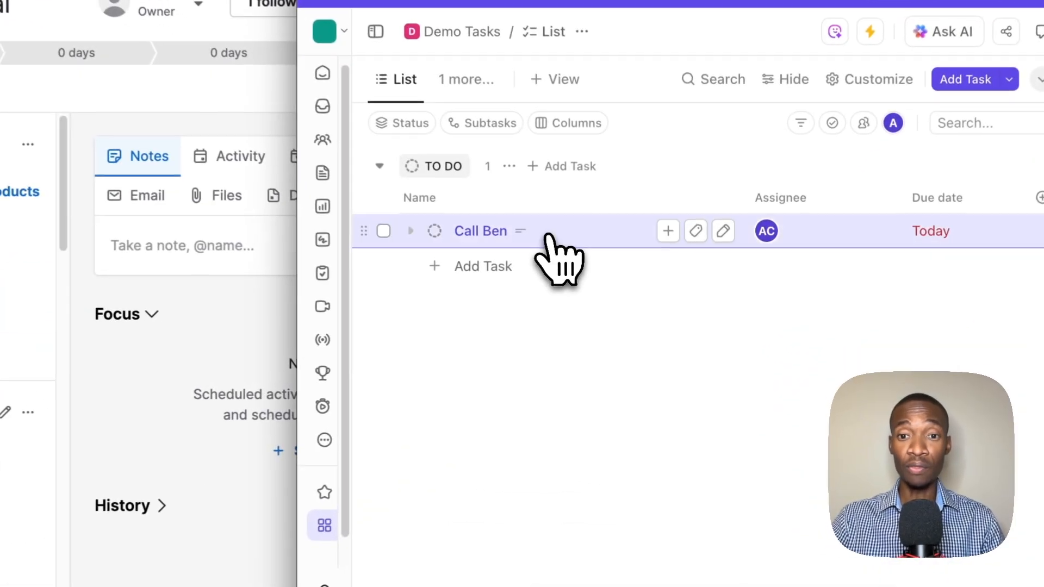
{"action": "left_click", "coordinate": [548, 235]}
{"action": "scroll", "coordinate": [625, 256], "scroll_direction": "down", "scroll_amount": 4}
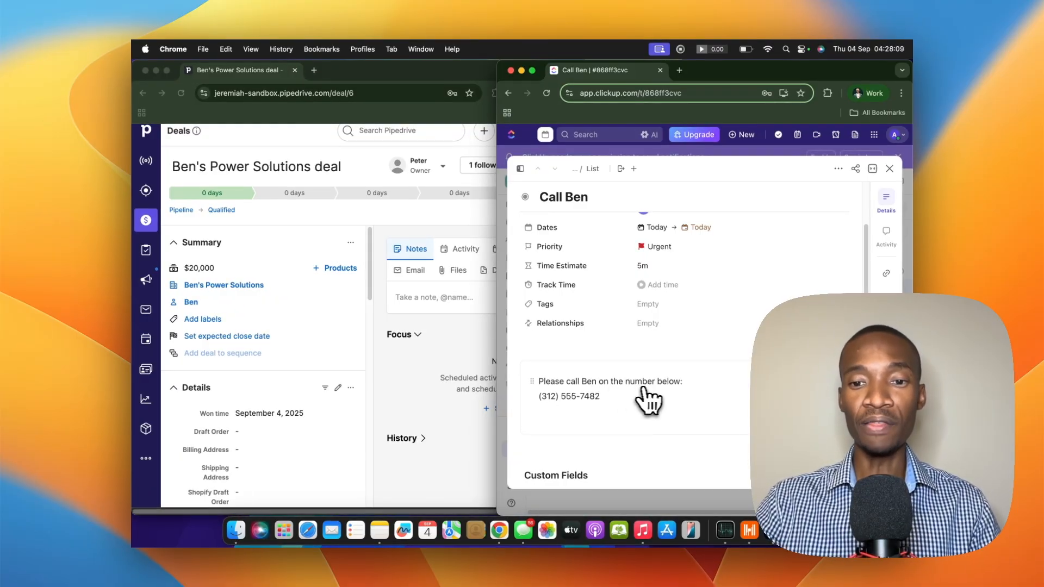
{"action": "scroll", "coordinate": [598, 405], "scroll_direction": "up", "scroll_amount": 3}
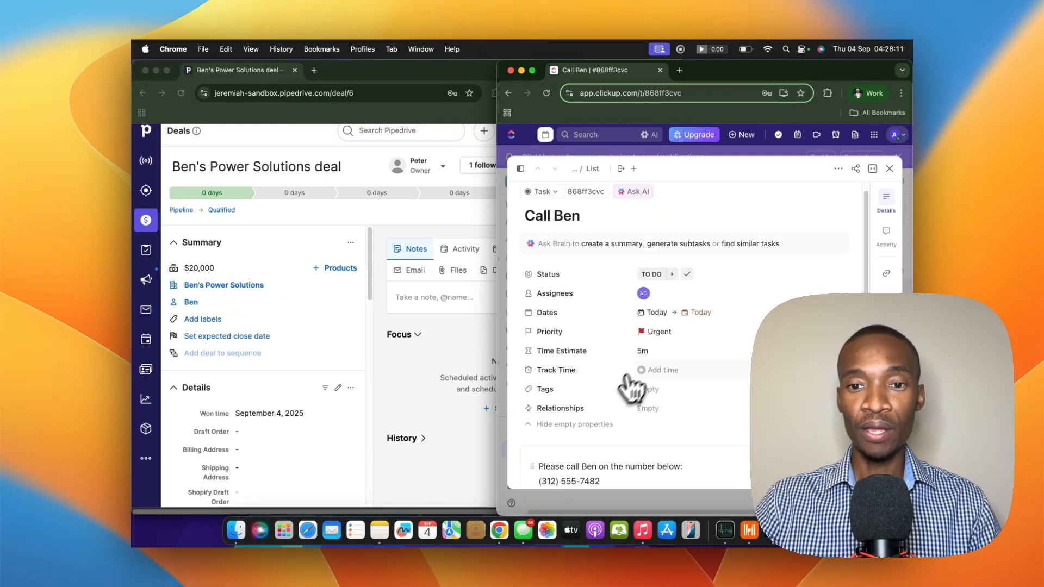
{"action": "scroll", "coordinate": [588, 348], "scroll_direction": "up", "scroll_amount": 1}
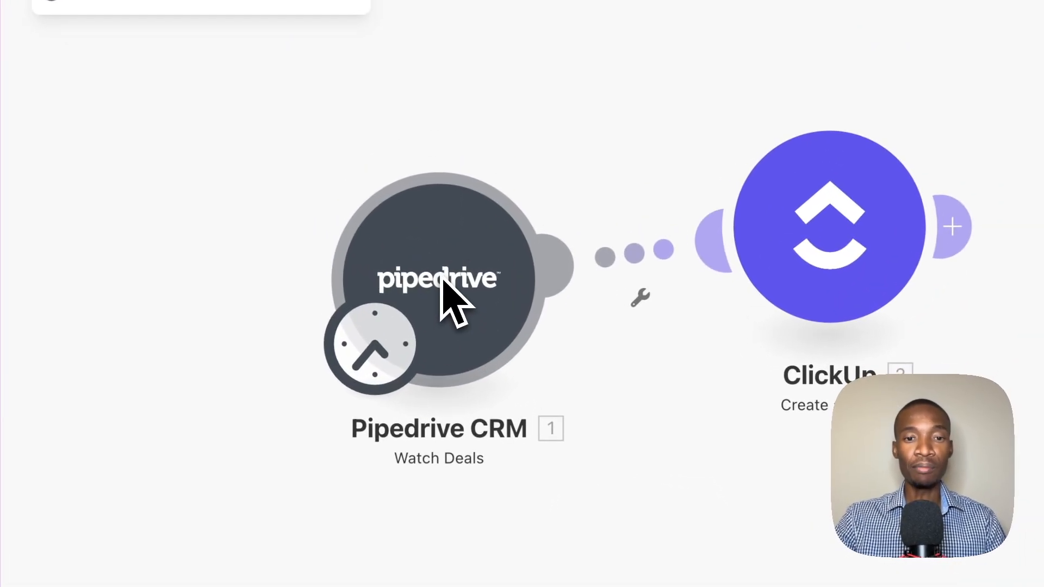
Step: Open the Watch Deals module's settings, choose Object updated as the trigger condition, and save the module
{"action": "left_click", "coordinate": [414, 286]}
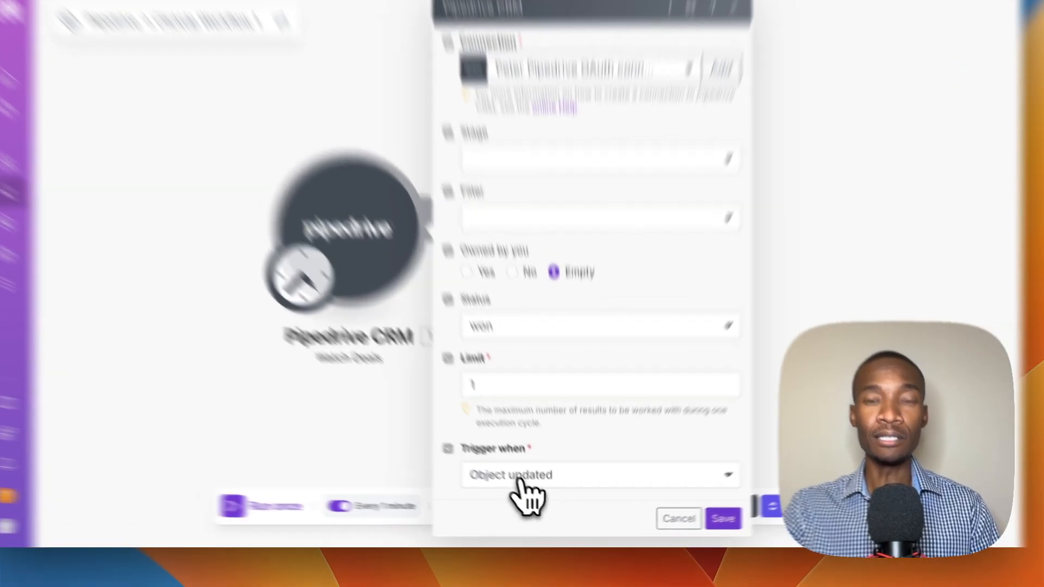
{"action": "left_click", "coordinate": [539, 497]}
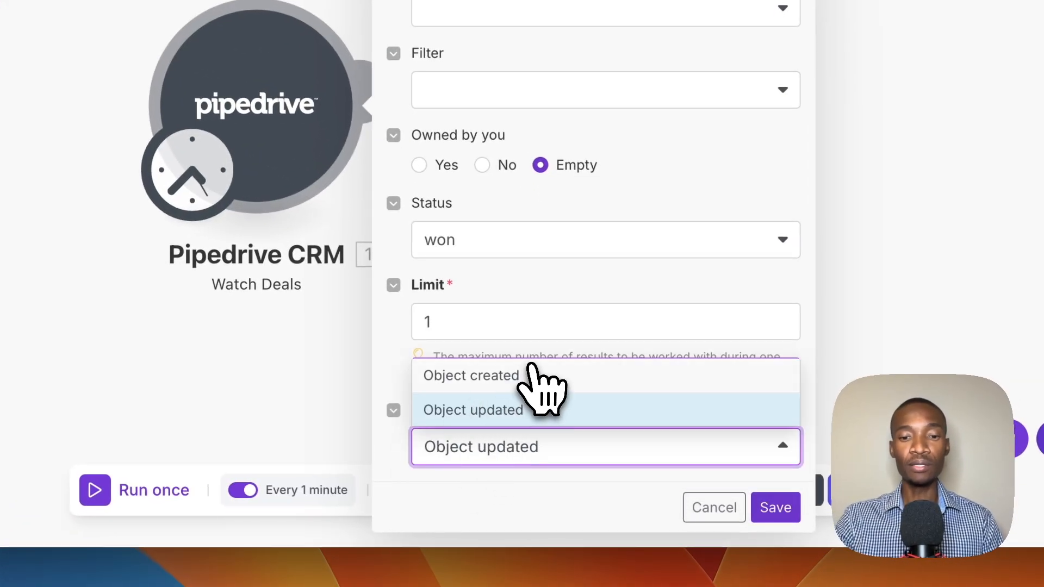
{"action": "left_click", "coordinate": [482, 423]}
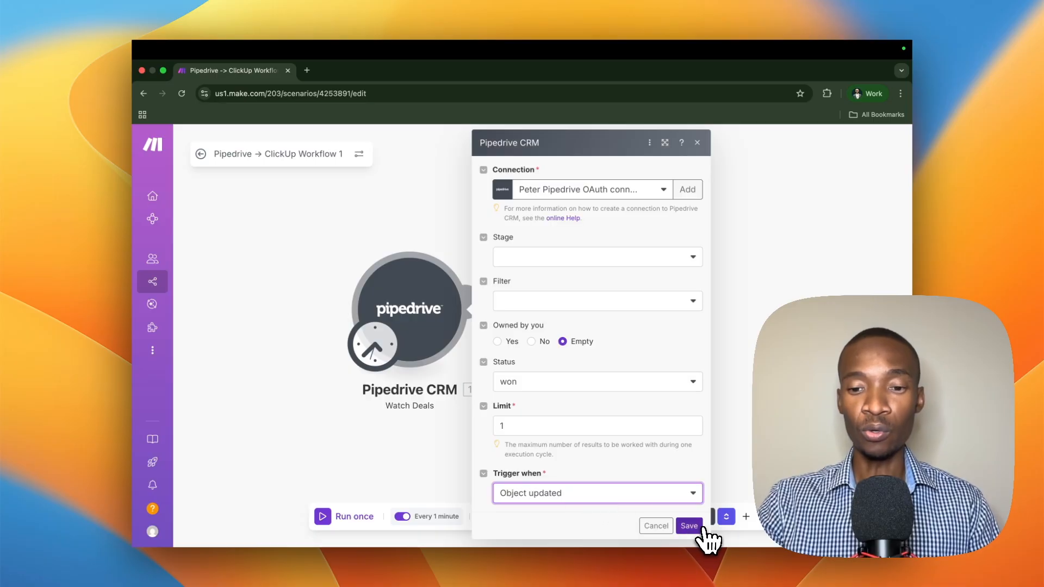
{"action": "left_click", "coordinate": [702, 527]}
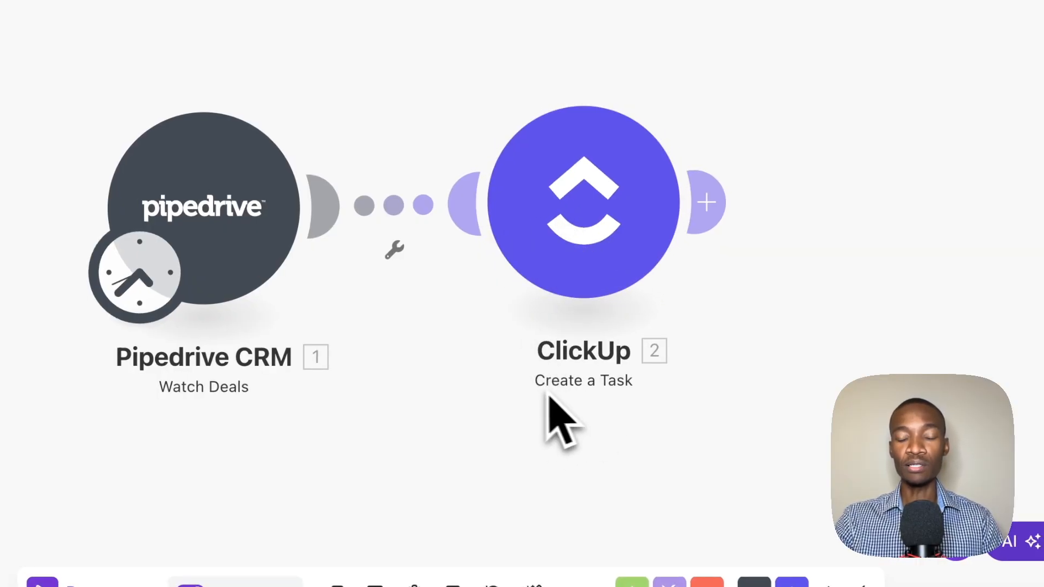
Step: Open the Create a Task module's settings and examine its connection, workspace, space, folder, list and parent task fields
{"action": "left_click", "coordinate": [639, 199]}
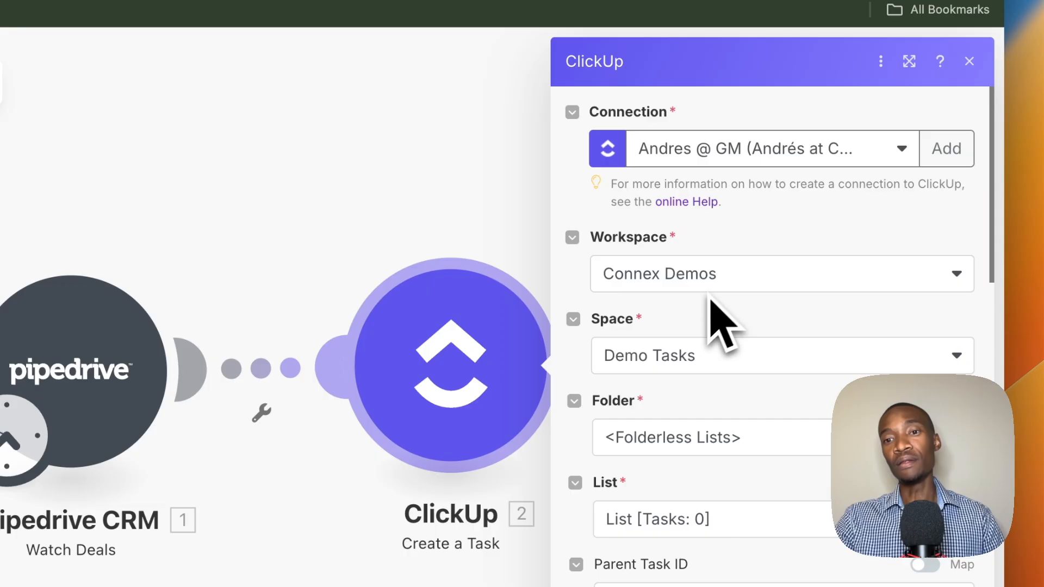
{"action": "scroll", "coordinate": [711, 327], "scroll_direction": "down", "scroll_amount": 1}
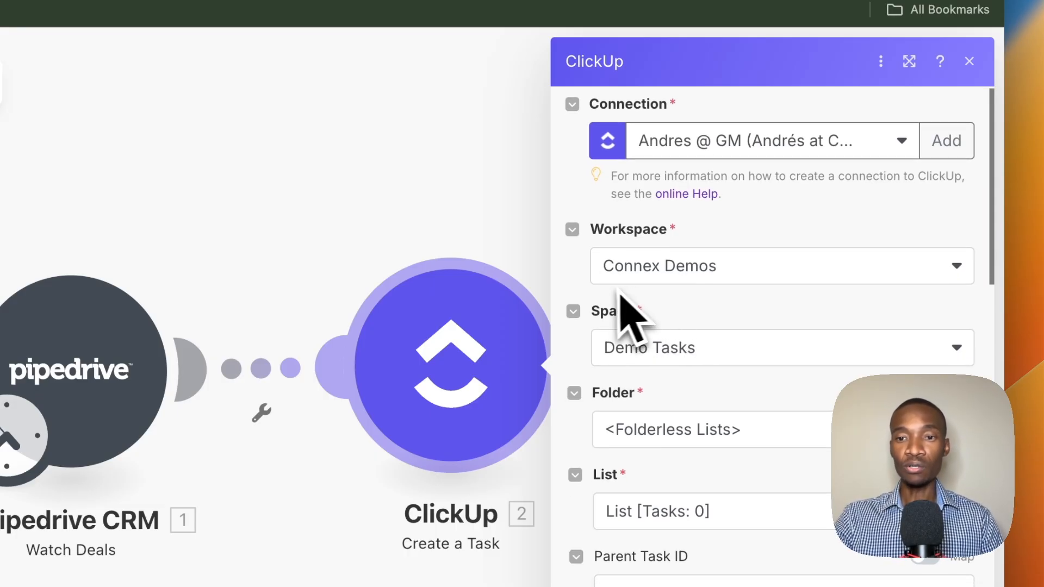
{"action": "scroll", "coordinate": [762, 302], "scroll_direction": "down", "scroll_amount": 1}
{"action": "scroll", "coordinate": [668, 332], "scroll_direction": "down", "scroll_amount": 3}
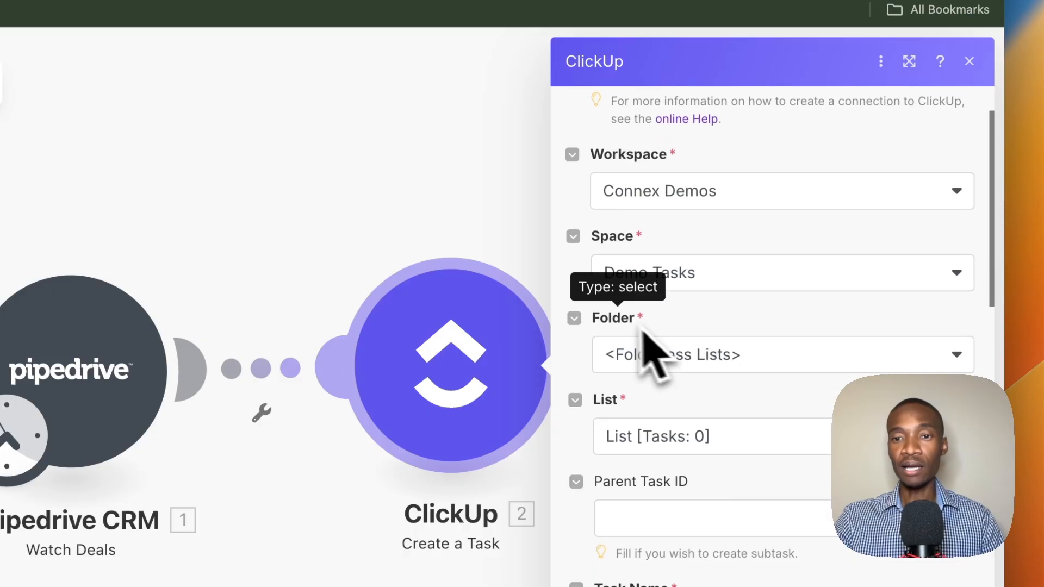
{"action": "scroll", "coordinate": [701, 294], "scroll_direction": "down", "scroll_amount": 2}
{"action": "scroll", "coordinate": [652, 305], "scroll_direction": "down", "scroll_amount": 2}
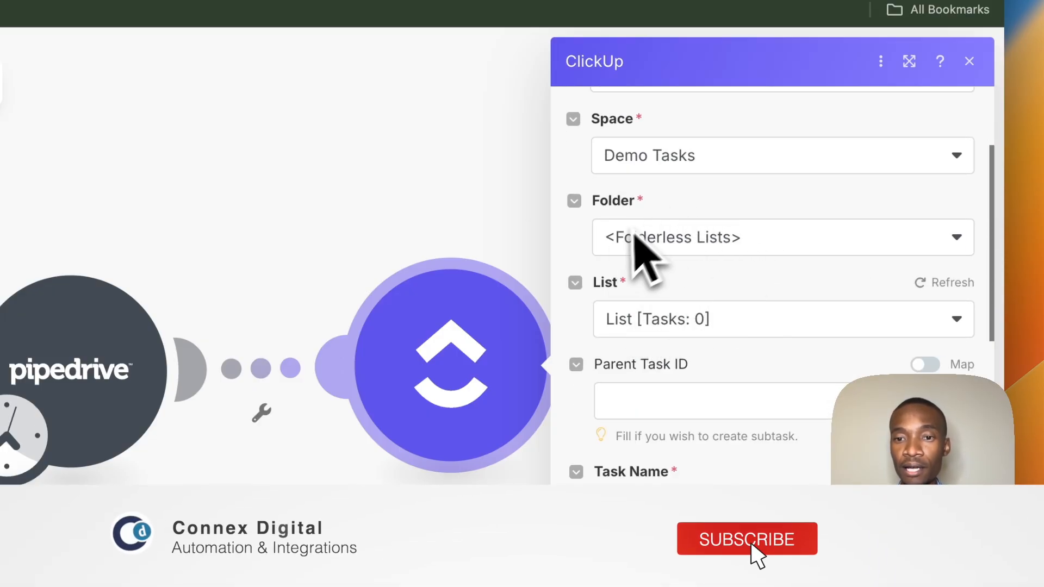
{"action": "scroll", "coordinate": [707, 283], "scroll_direction": "down", "scroll_amount": 2}
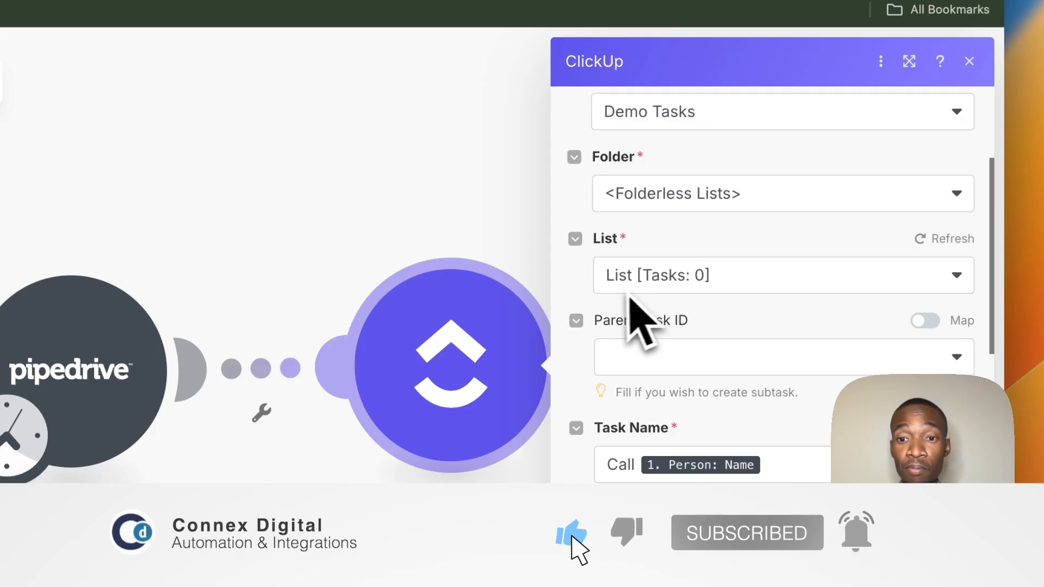
{"action": "scroll", "coordinate": [763, 302], "scroll_direction": "down", "scroll_amount": 1}
{"action": "scroll", "coordinate": [754, 326], "scroll_direction": "down", "scroll_amount": 4}
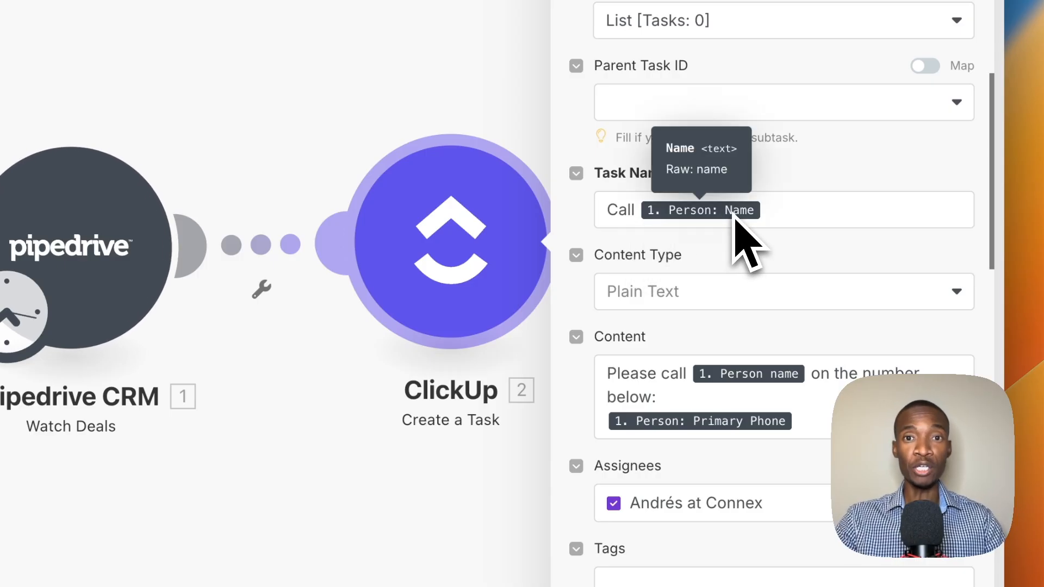
Step: Examine the Task Name and Content fields and the Pipedrive person name and primary phone mapped into them
{"action": "left_click", "coordinate": [811, 212]}
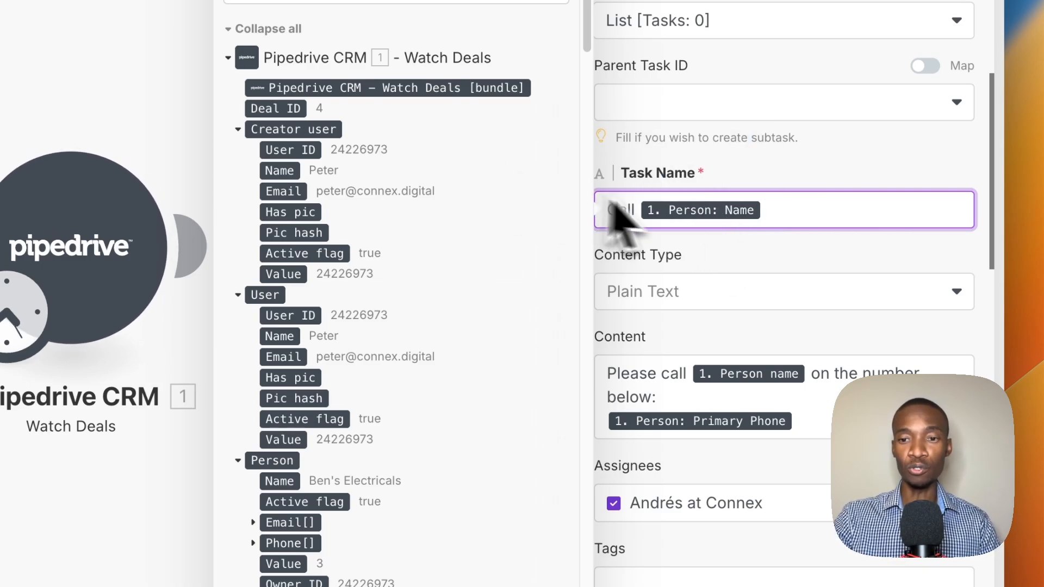
{"action": "left_click", "coordinate": [730, 263]}
{"action": "scroll", "coordinate": [674, 239], "scroll_direction": "down", "scroll_amount": 1}
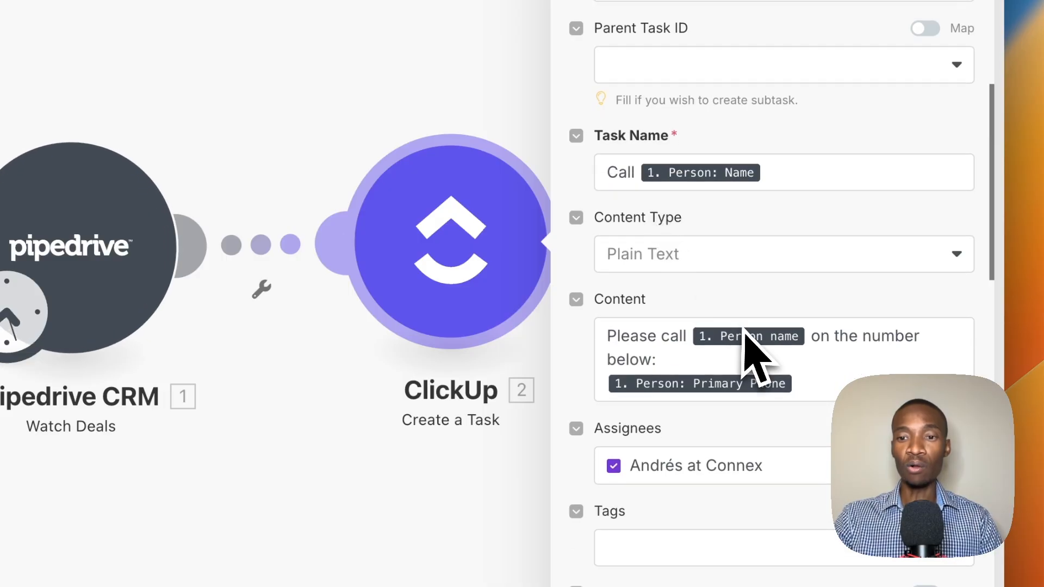
{"action": "scroll", "coordinate": [750, 348], "scroll_direction": "down", "scroll_amount": 1}
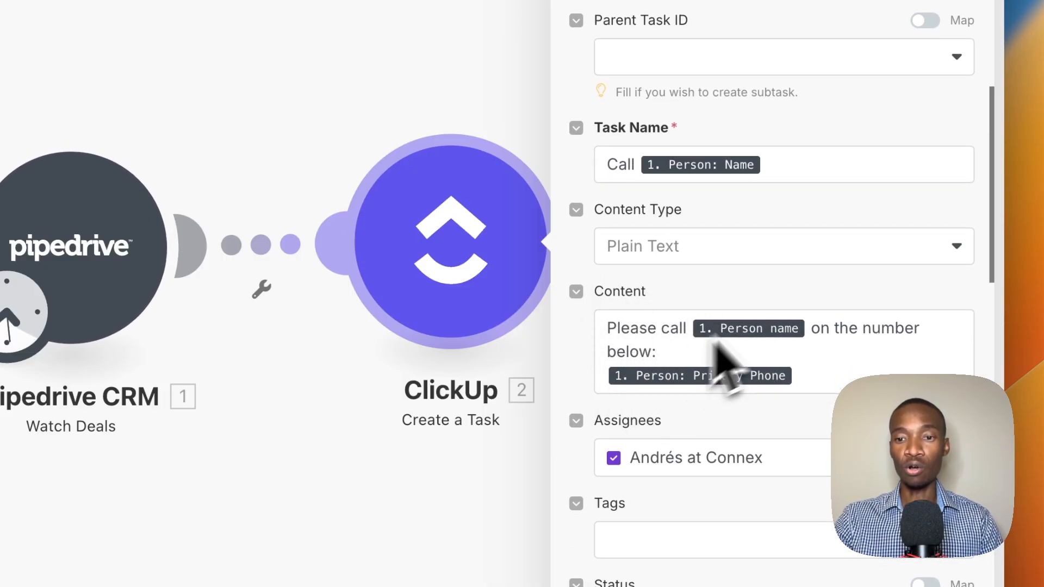
{"action": "scroll", "coordinate": [723, 348], "scroll_direction": "down", "scroll_amount": 1}
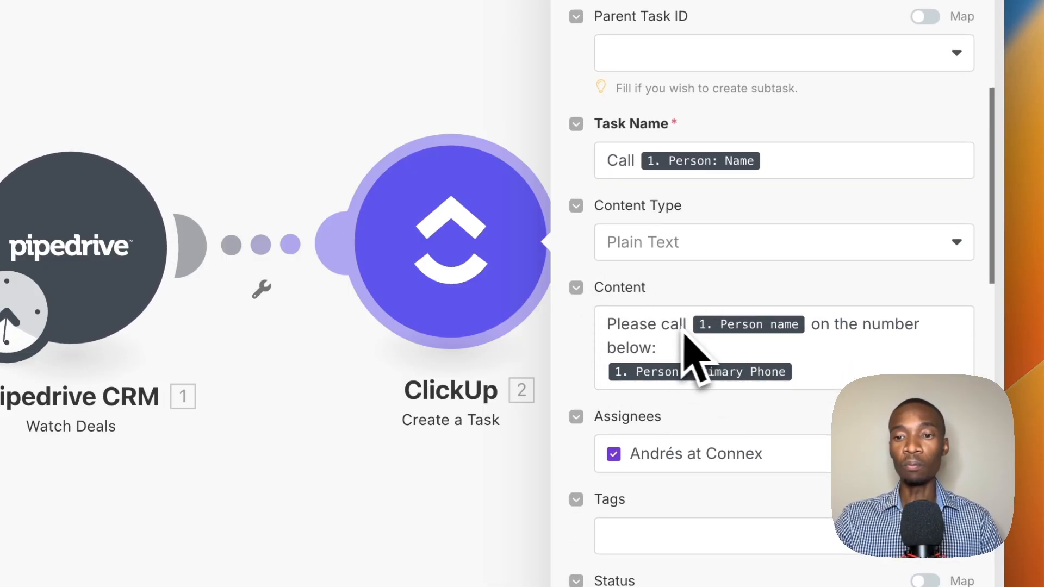
{"action": "left_click", "coordinate": [799, 374]}
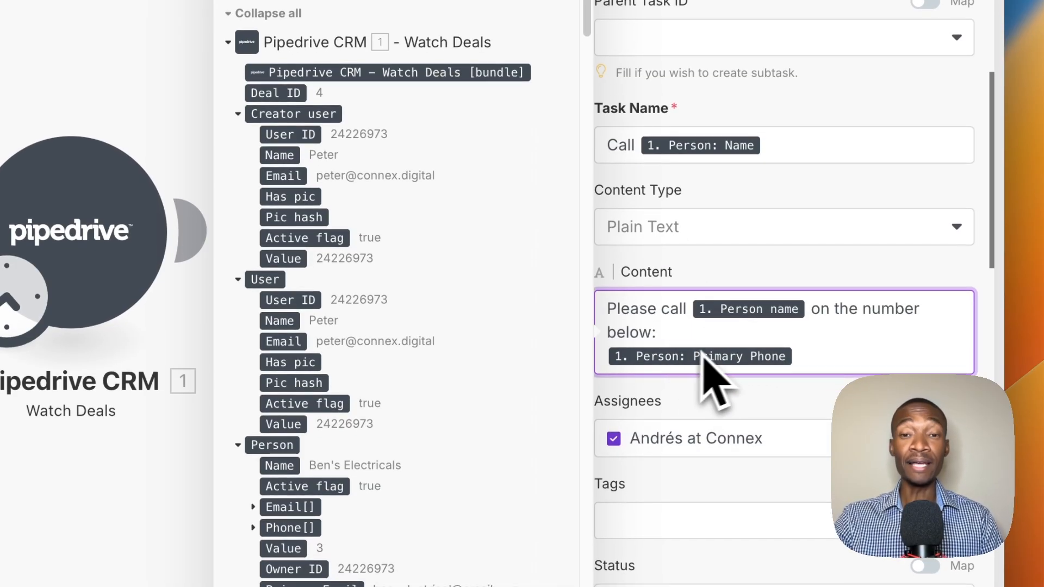
Step: Review the task's assignee and tags fields, and choose "to do" as its status
{"action": "scroll", "coordinate": [712, 337], "scroll_direction": "down", "scroll_amount": 5}
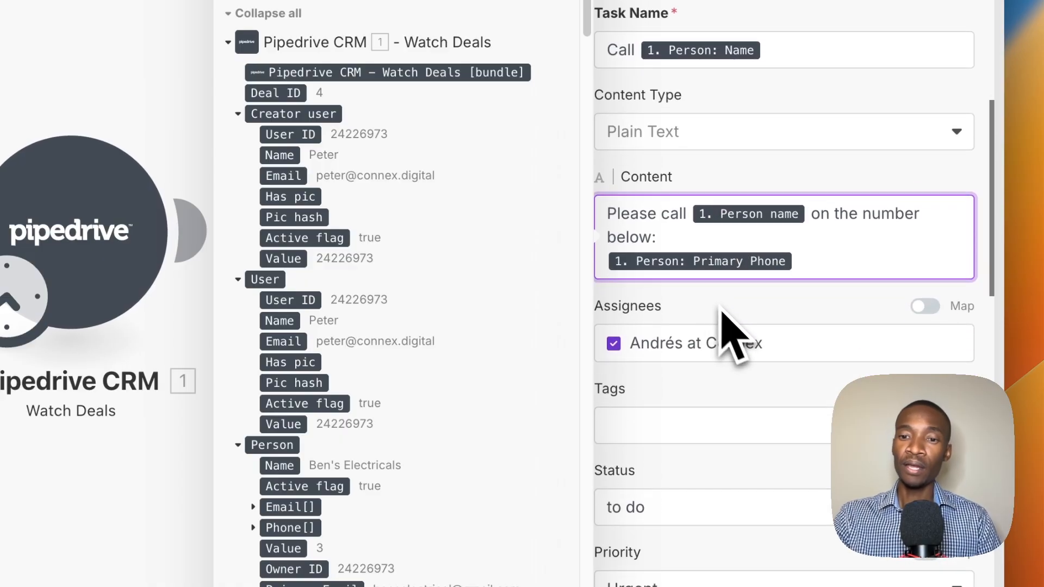
{"action": "scroll", "coordinate": [729, 335], "scroll_direction": "down", "scroll_amount": 5}
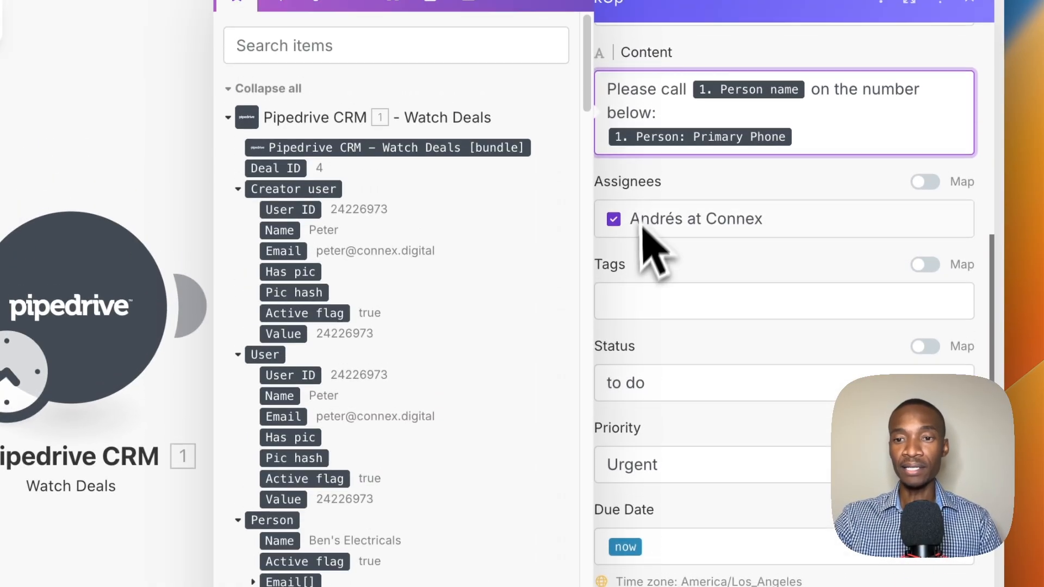
{"action": "scroll", "coordinate": [750, 284], "scroll_direction": "down", "scroll_amount": 2}
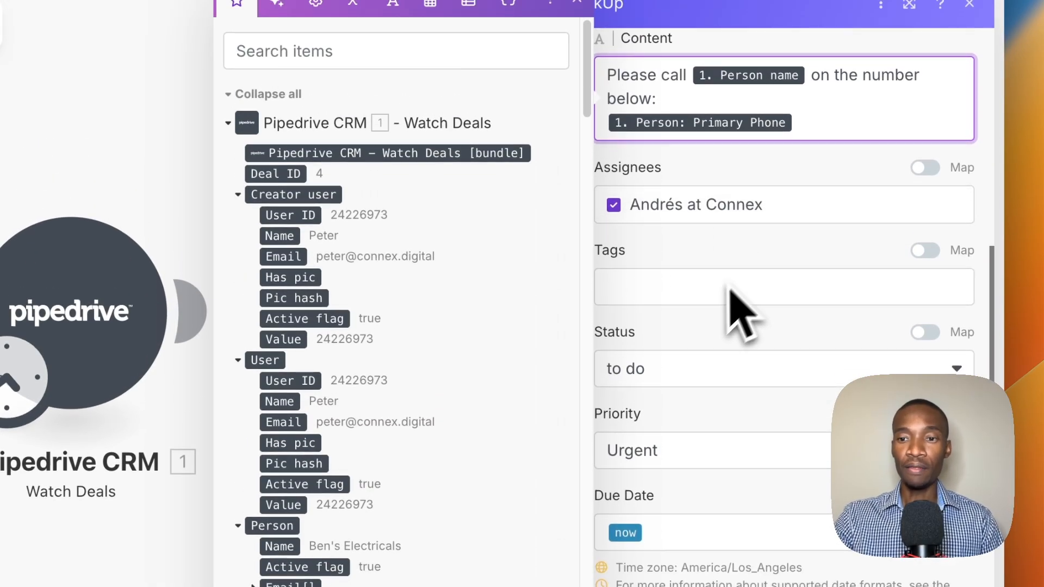
{"action": "scroll", "coordinate": [706, 321], "scroll_direction": "down", "scroll_amount": 3}
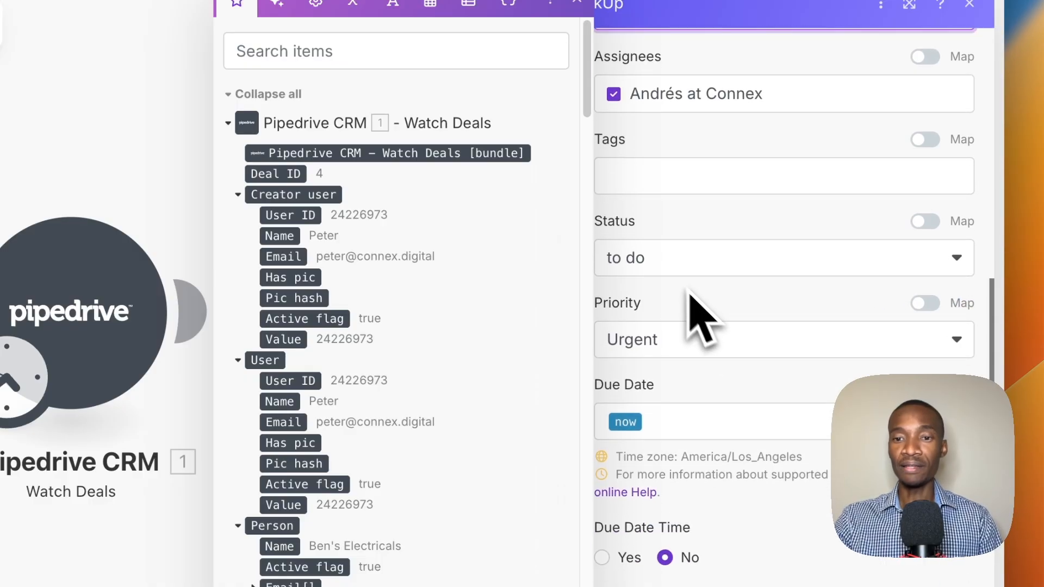
{"action": "left_click", "coordinate": [668, 266]}
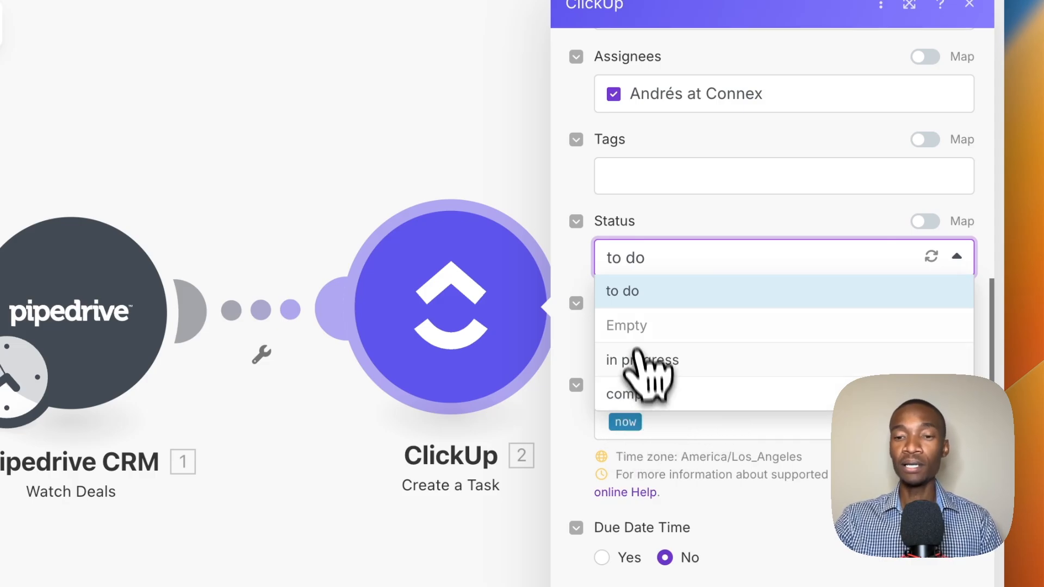
{"action": "left_click", "coordinate": [659, 296]}
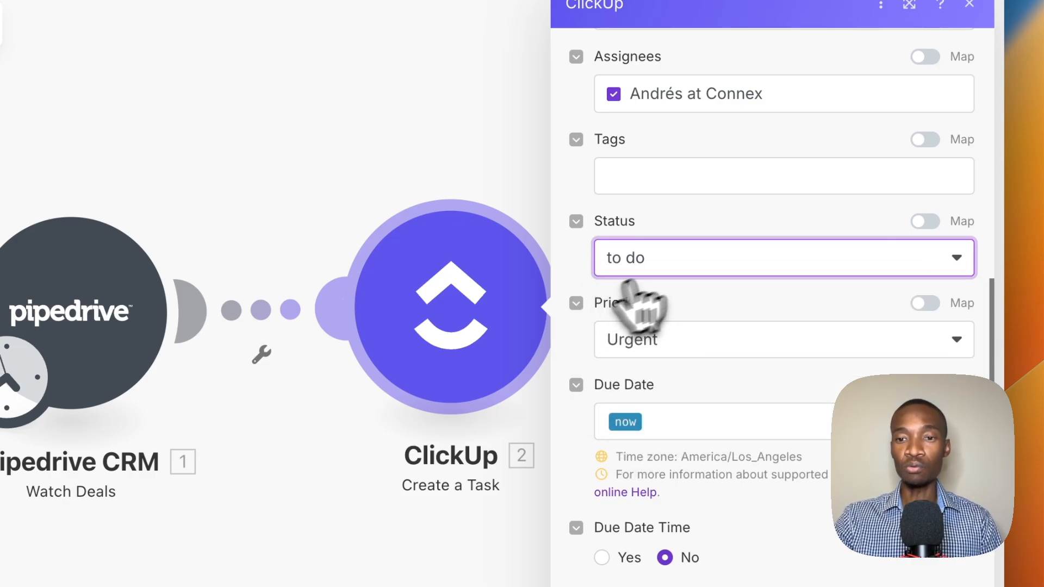
Step: Review the priority, due date, estimated time, start date and custom fields, and save the Create a Task module
{"action": "scroll", "coordinate": [678, 296], "scroll_direction": "down", "scroll_amount": 2}
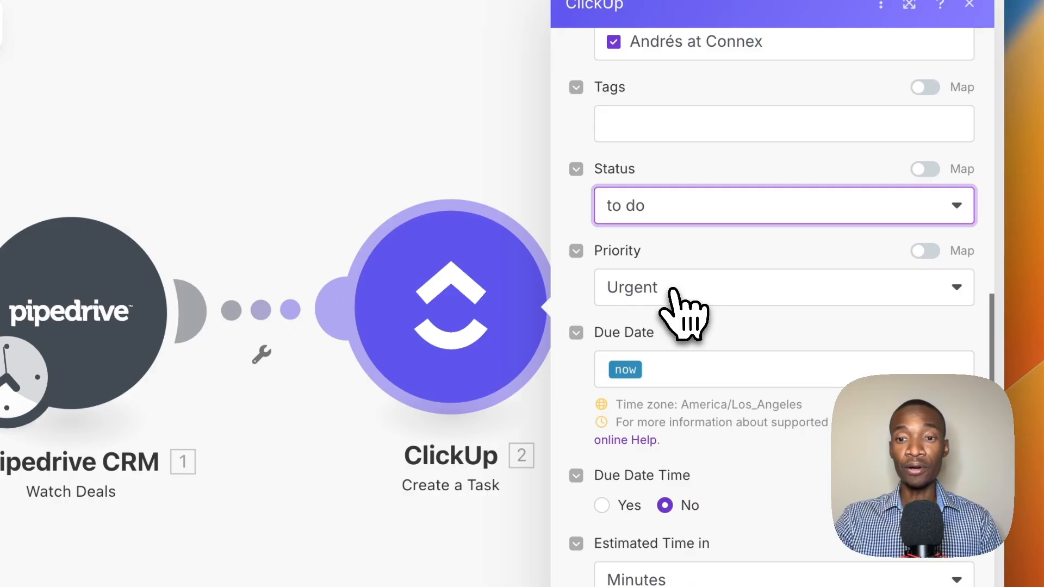
{"action": "scroll", "coordinate": [673, 310], "scroll_direction": "down", "scroll_amount": 1}
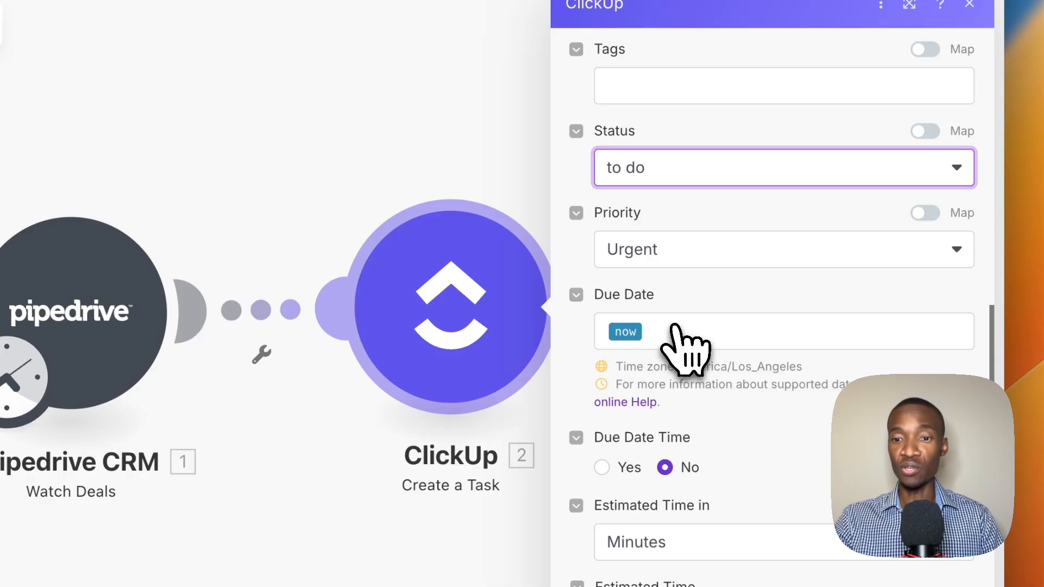
{"action": "scroll", "coordinate": [674, 327], "scroll_direction": "down", "scroll_amount": 5}
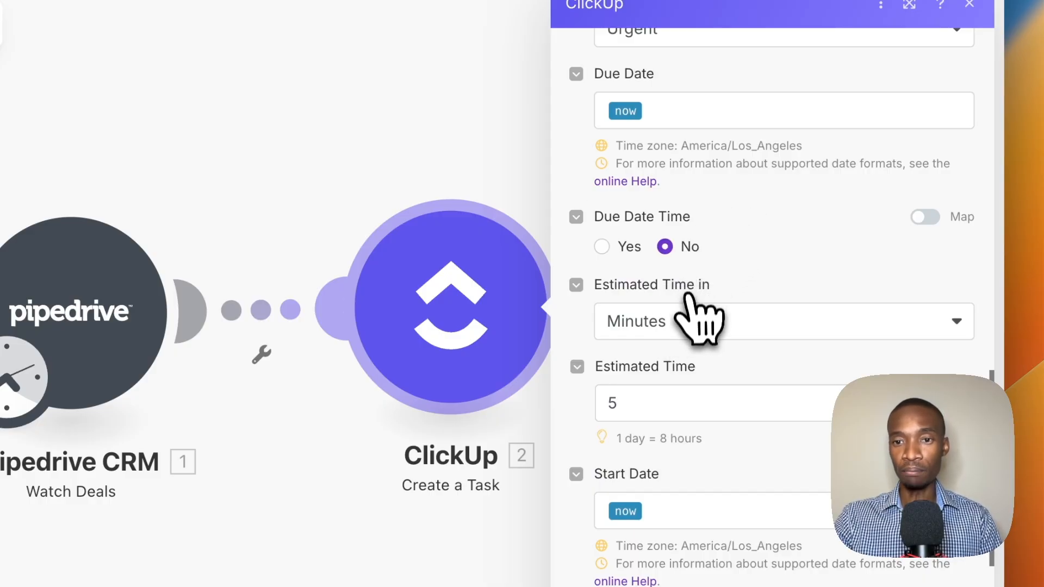
{"action": "scroll", "coordinate": [704, 403], "scroll_direction": "down", "scroll_amount": 3}
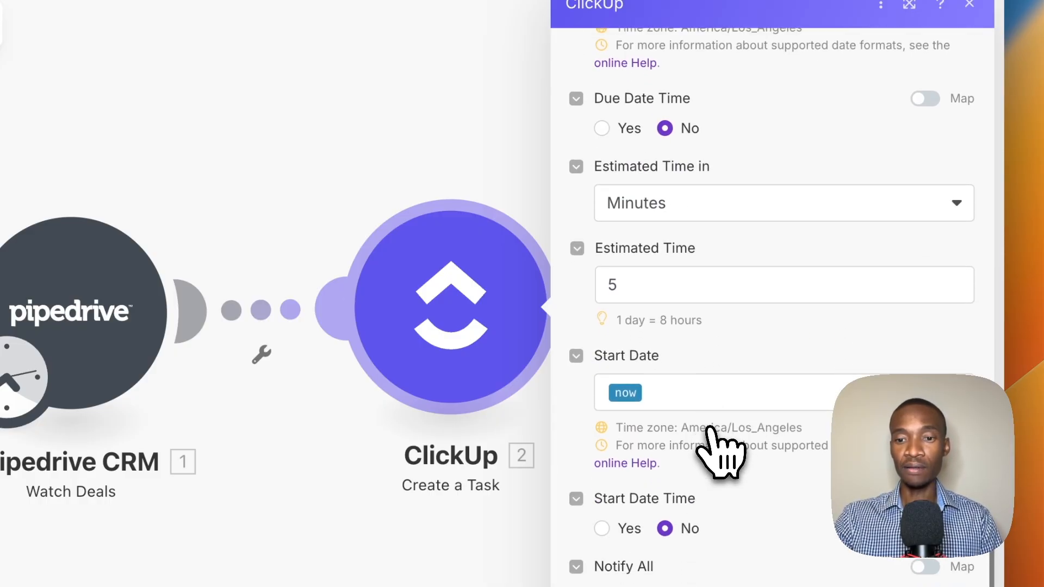
{"action": "scroll", "coordinate": [693, 383], "scroll_direction": "down", "scroll_amount": 5}
{"action": "scroll", "coordinate": [695, 261], "scroll_direction": "up", "scroll_amount": 1}
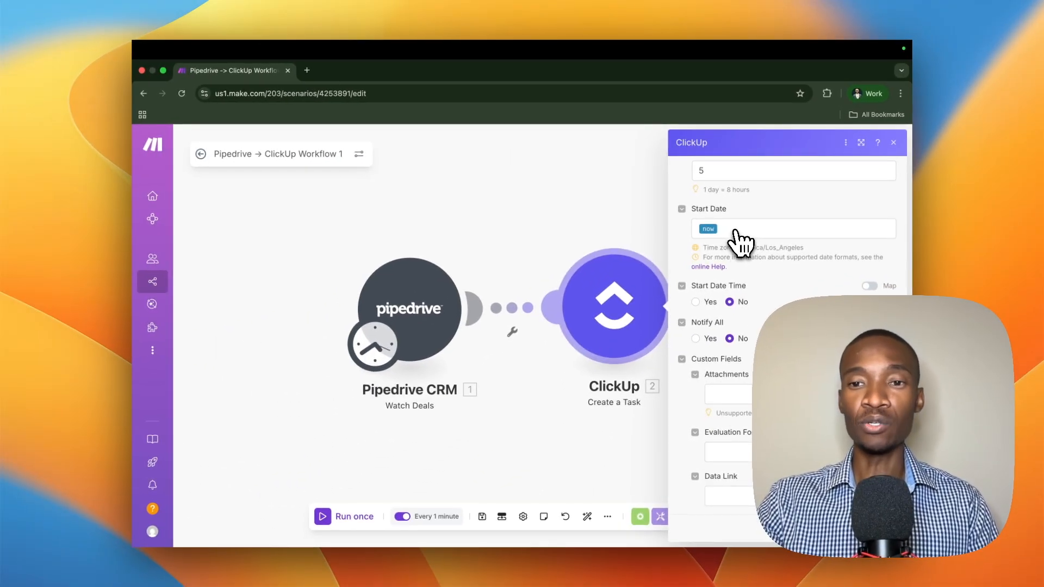
{"action": "scroll", "coordinate": [740, 240], "scroll_direction": "up", "scroll_amount": 1}
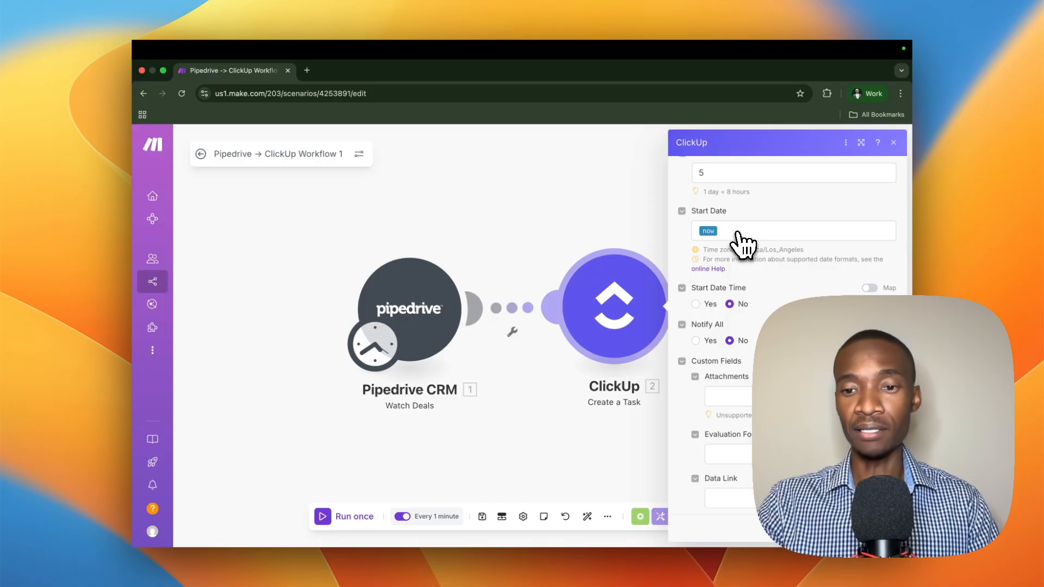
{"action": "scroll", "coordinate": [742, 244], "scroll_direction": "down", "scroll_amount": 2}
{"action": "scroll", "coordinate": [788, 327], "scroll_direction": "up", "scroll_amount": 10}
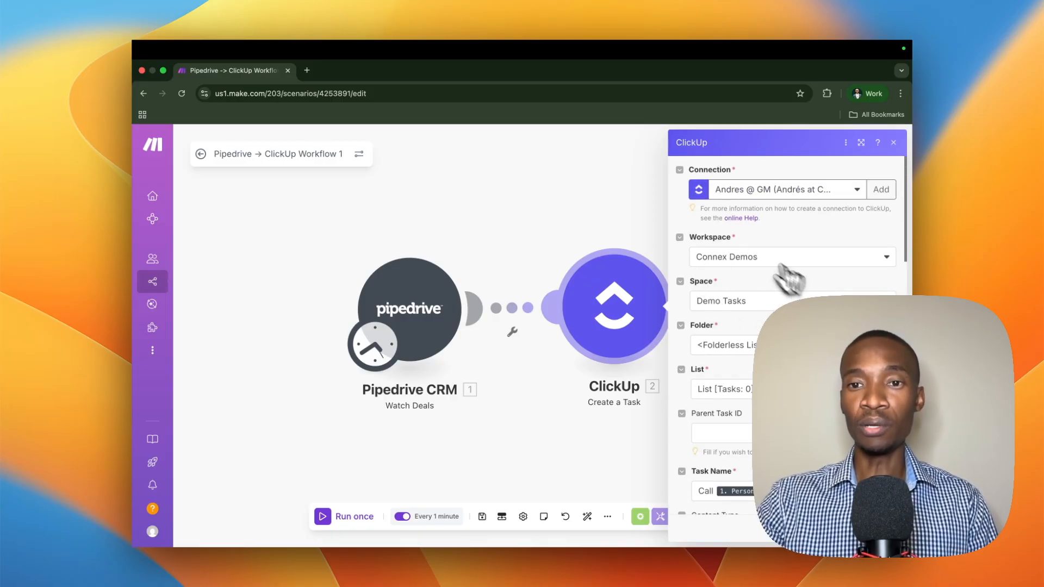
{"action": "left_click", "coordinate": [882, 528]}
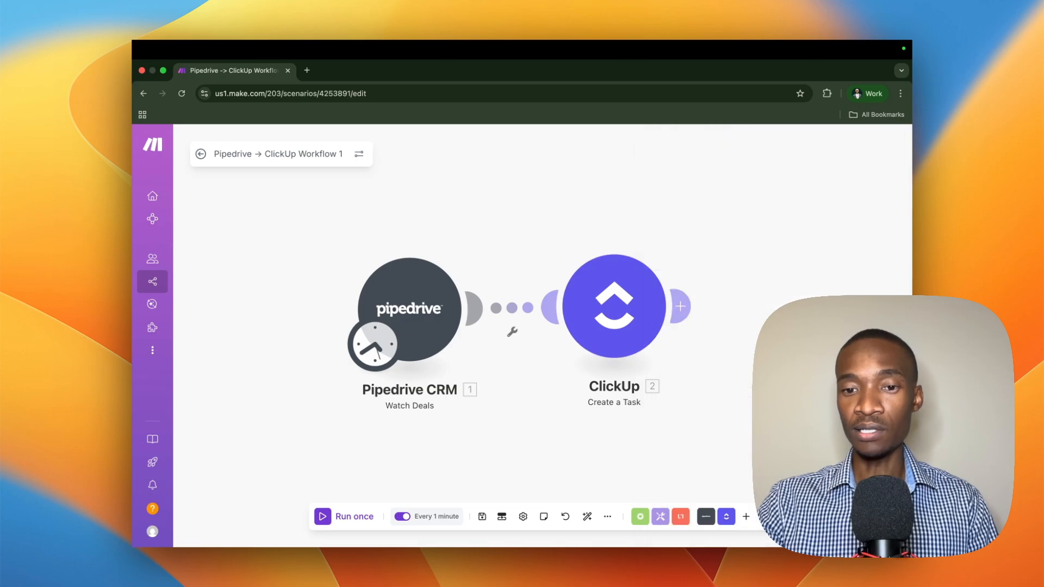